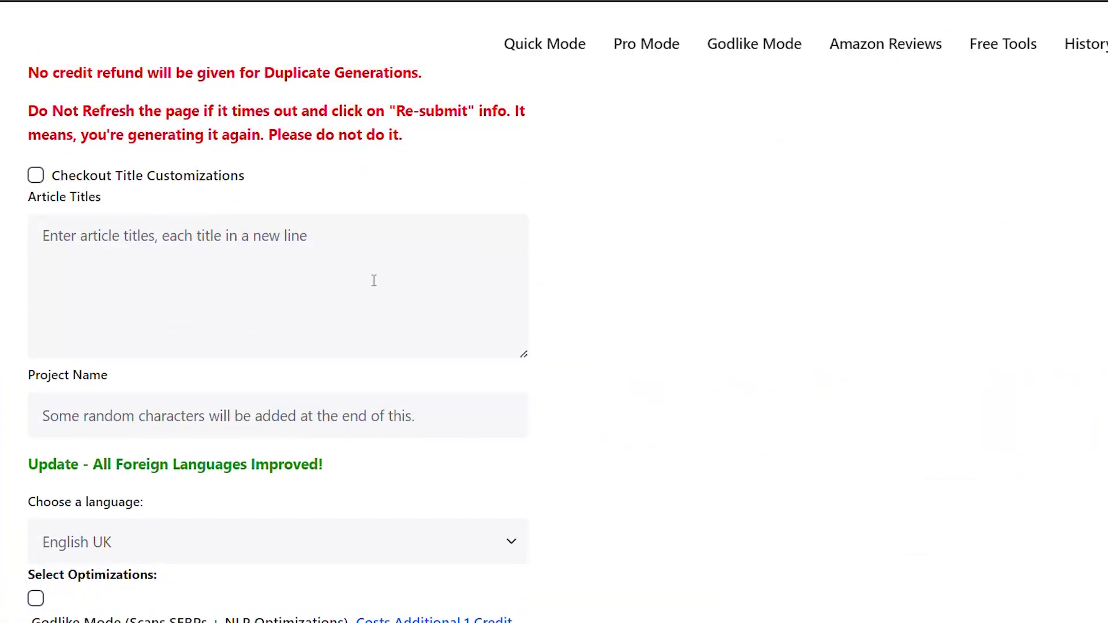
- Paste the rehab article title list into the Article Titles box
{"action": "left_click", "coordinate": [290, 267]}
{"action": "key", "text": "ctrl+v"}
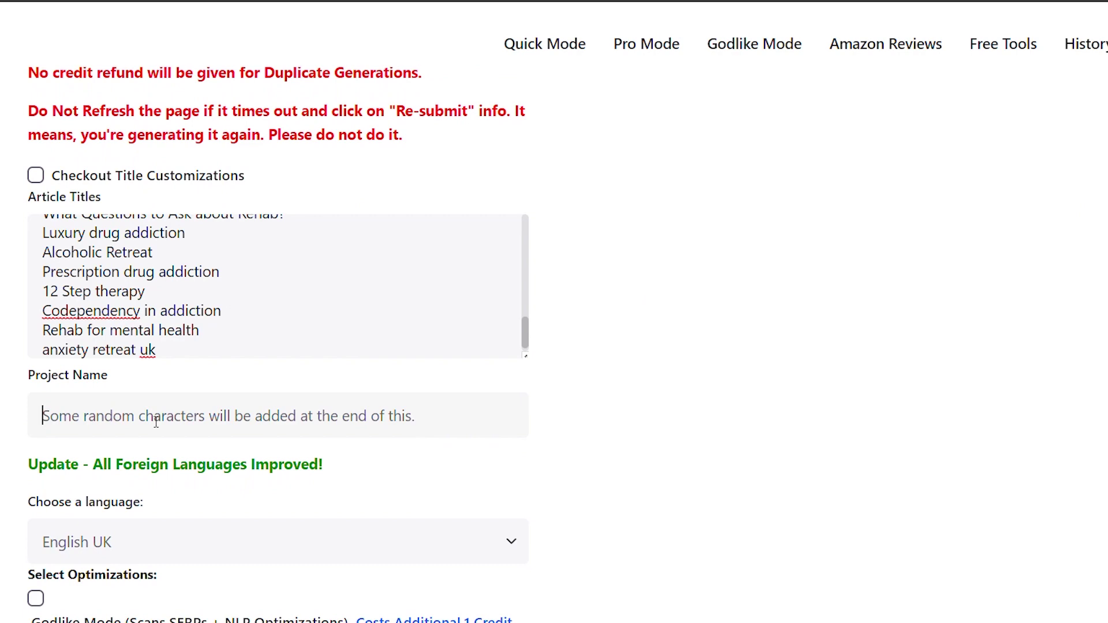
{"action": "type", "text": "Luxury R"}
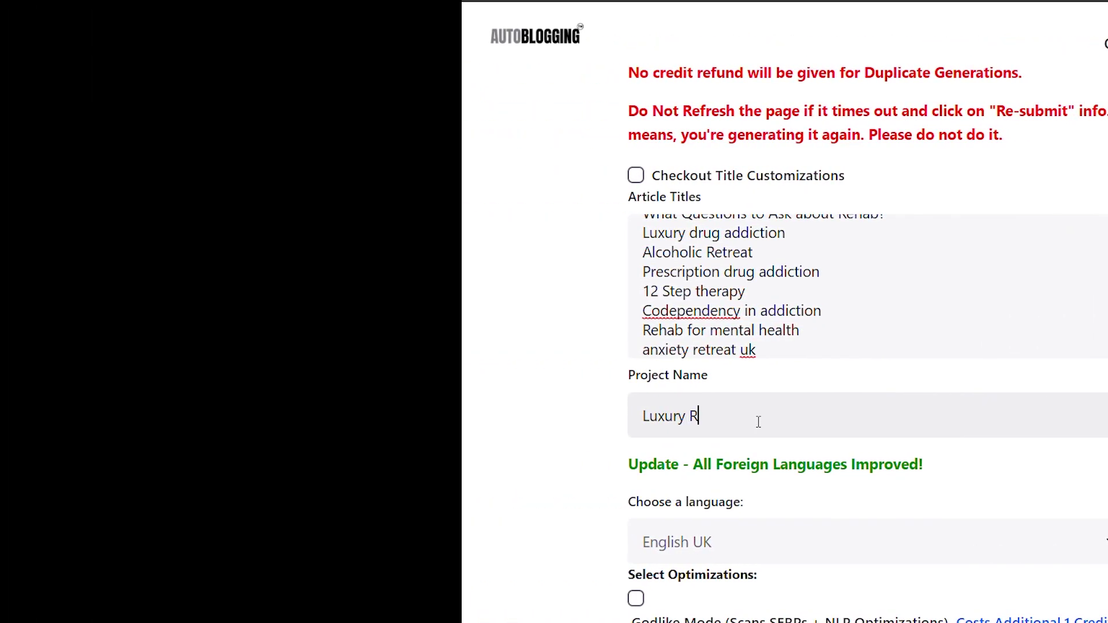
{"action": "type", "text": "ehab"}
{"action": "scroll", "coordinate": [866, 346], "scroll_direction": "down", "scroll_amount": 2}
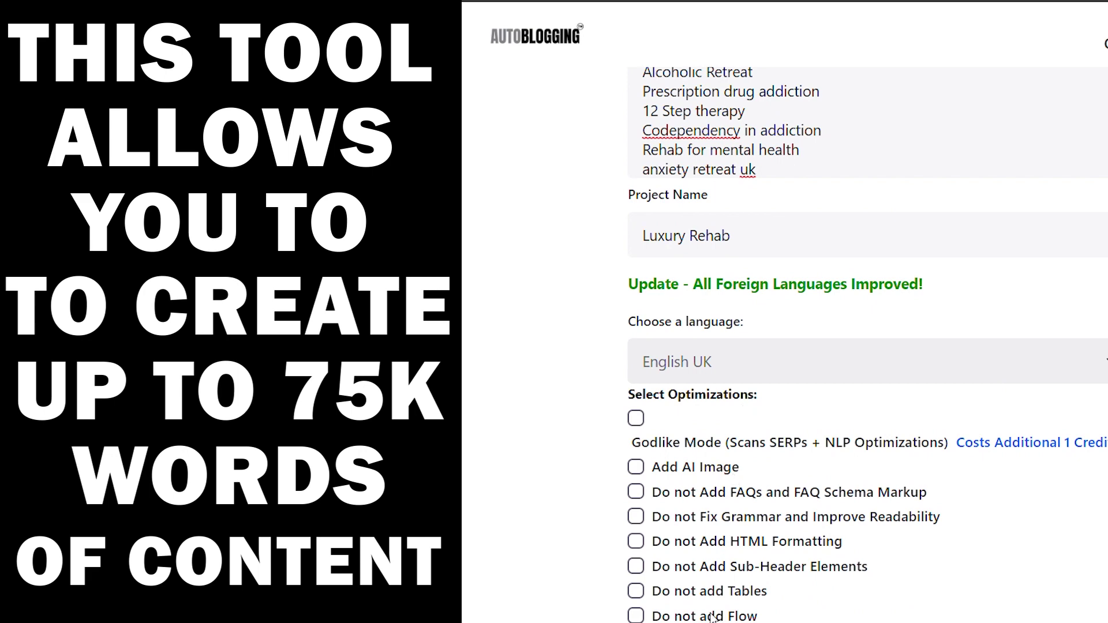
{"action": "scroll", "coordinate": [696, 391], "scroll_direction": "down", "scroll_amount": 1}
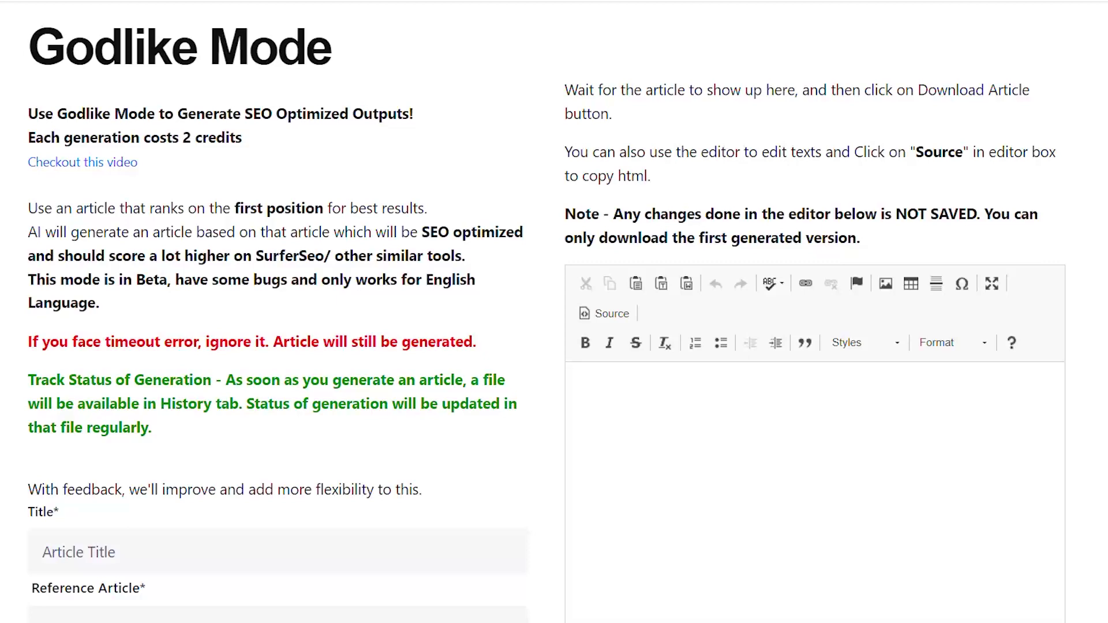
{"action": "scroll", "coordinate": [254, 208], "scroll_direction": "down", "scroll_amount": 1}
- Generate the 'How to train a dog' article from the pasted RSPCA reference link
{"action": "left_click", "coordinate": [188, 282]}
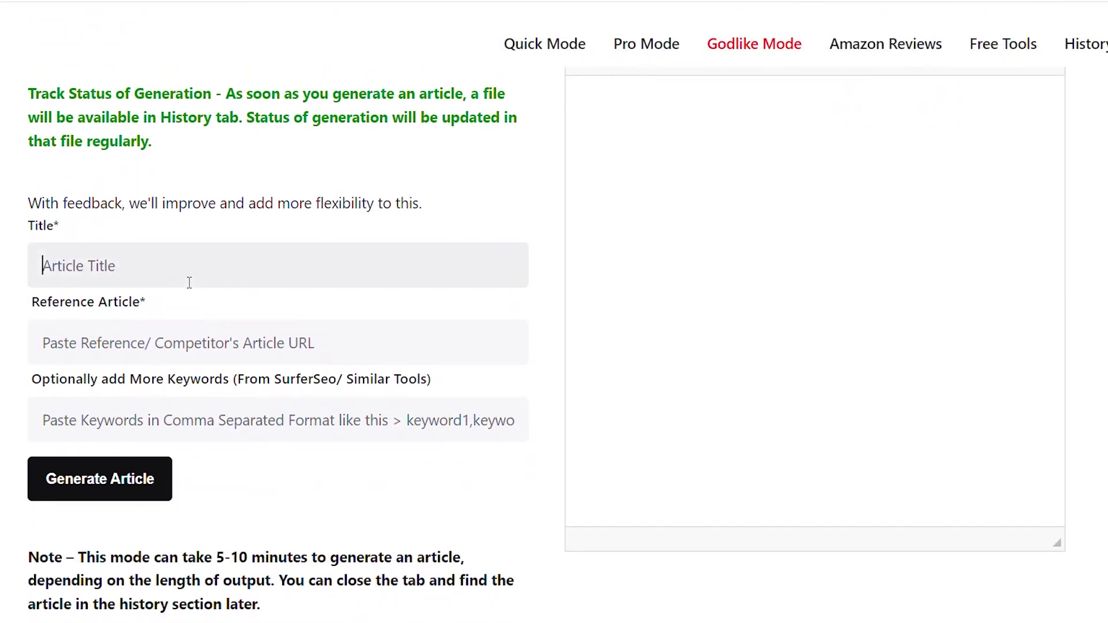
{"action": "type", "text": "How to train a dog"}
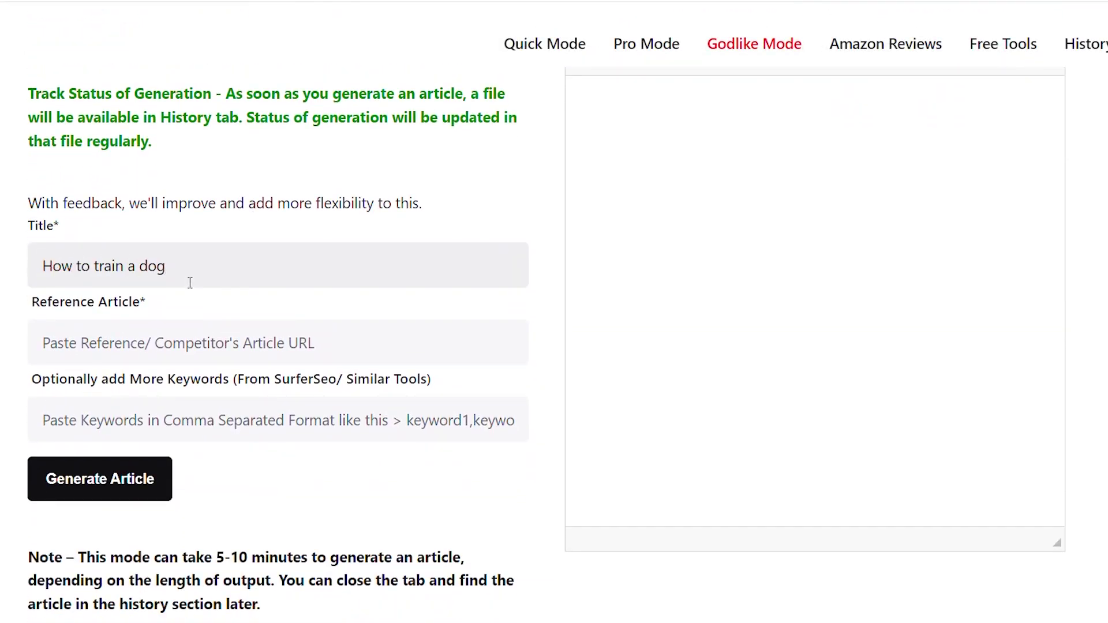
{"action": "left_click", "coordinate": [190, 343]}
{"action": "type", "text": "https://www.rspca.org.uk/adviceandwelfare/pets/dogs/training"}
{"action": "left_click", "coordinate": [153, 478]}
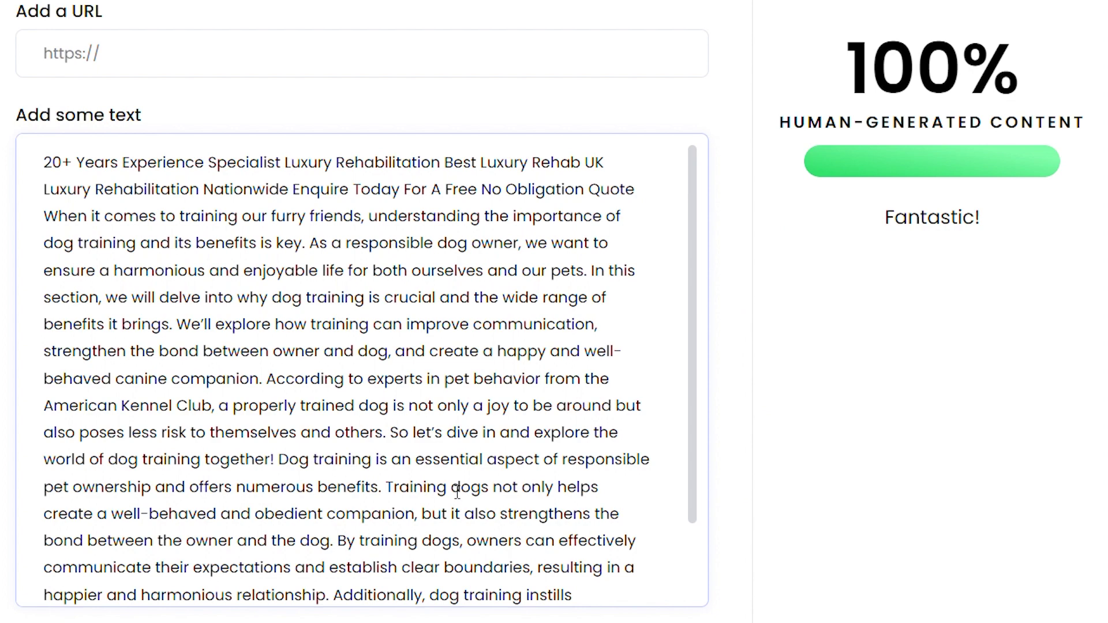
- Highlight the detector's 100% human-generated score, then deselect it
{"action": "left_click_drag", "start_coordinate": [844, 69], "coordinate": [1043, 69]}
{"action": "left_click", "coordinate": [1002, 254]}
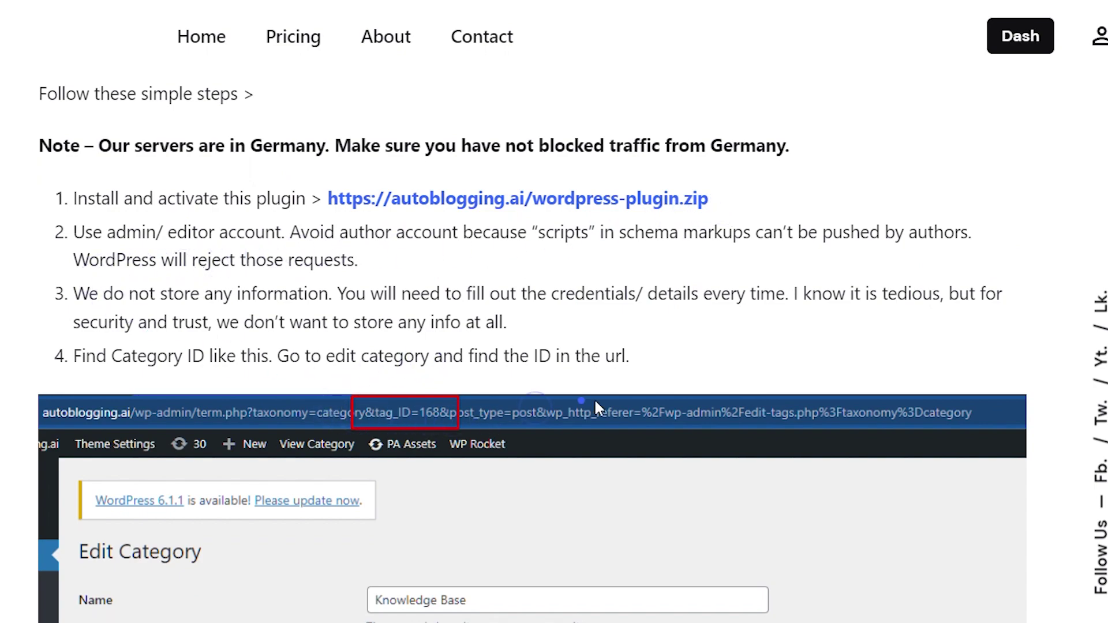
{"action": "scroll", "coordinate": [594, 405], "scroll_direction": "down", "scroll_amount": 4}
{"action": "scroll", "coordinate": [489, 347], "scroll_direction": "down", "scroll_amount": 3}
{"action": "scroll", "coordinate": [490, 347], "scroll_direction": "down", "scroll_amount": 3}
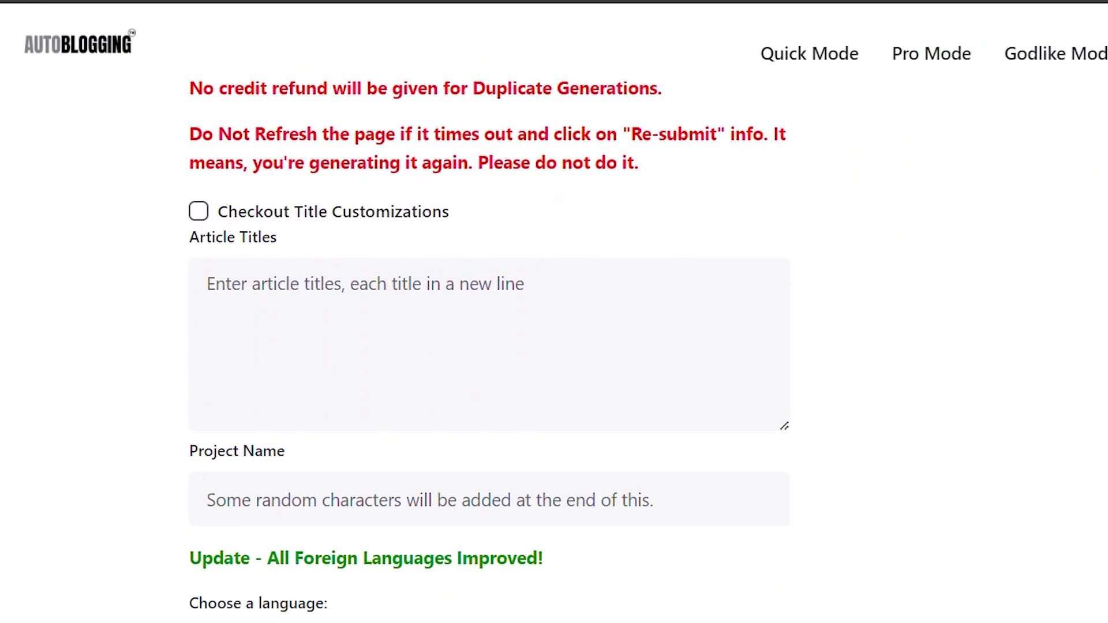
- Paste the rehab title list into Article Titles again and begin the Project Name entry
{"action": "left_click", "coordinate": [505, 321]}
{"action": "key", "text": "ctrl+v"}
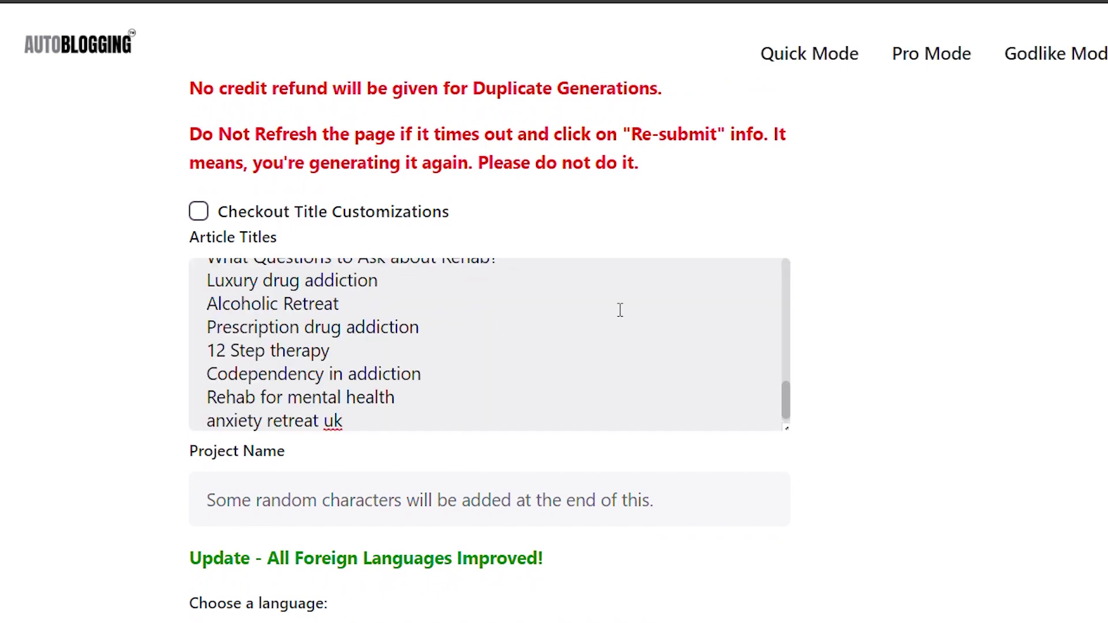
{"action": "left_click", "coordinate": [346, 506]}
{"action": "type", "text": "Lu"}
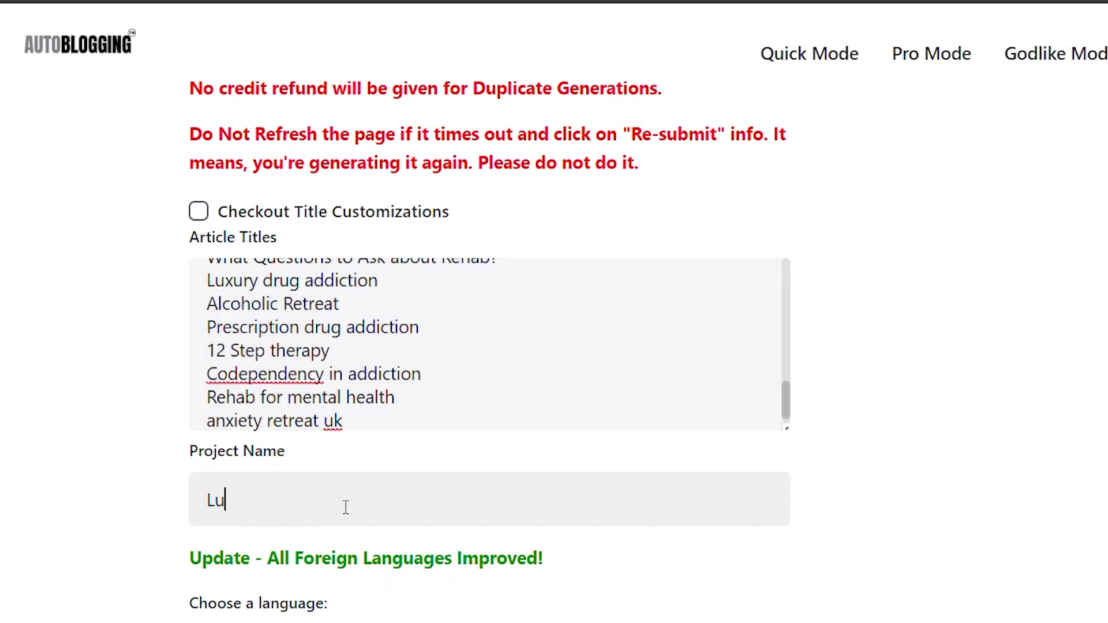
{"action": "type", "text": "xury Rehab"}
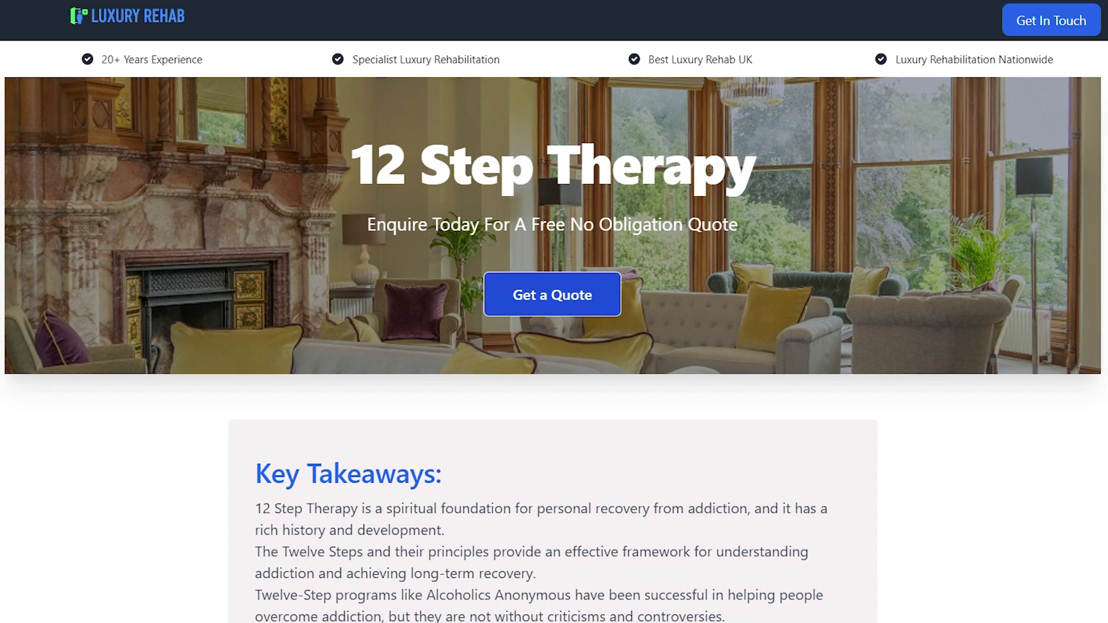
{"action": "scroll", "coordinate": [554, 346], "scroll_direction": "down", "scroll_amount": 1}
{"action": "scroll", "coordinate": [555, 346], "scroll_direction": "down", "scroll_amount": 1}
{"action": "scroll", "coordinate": [554, 346], "scroll_direction": "down", "scroll_amount": 1}
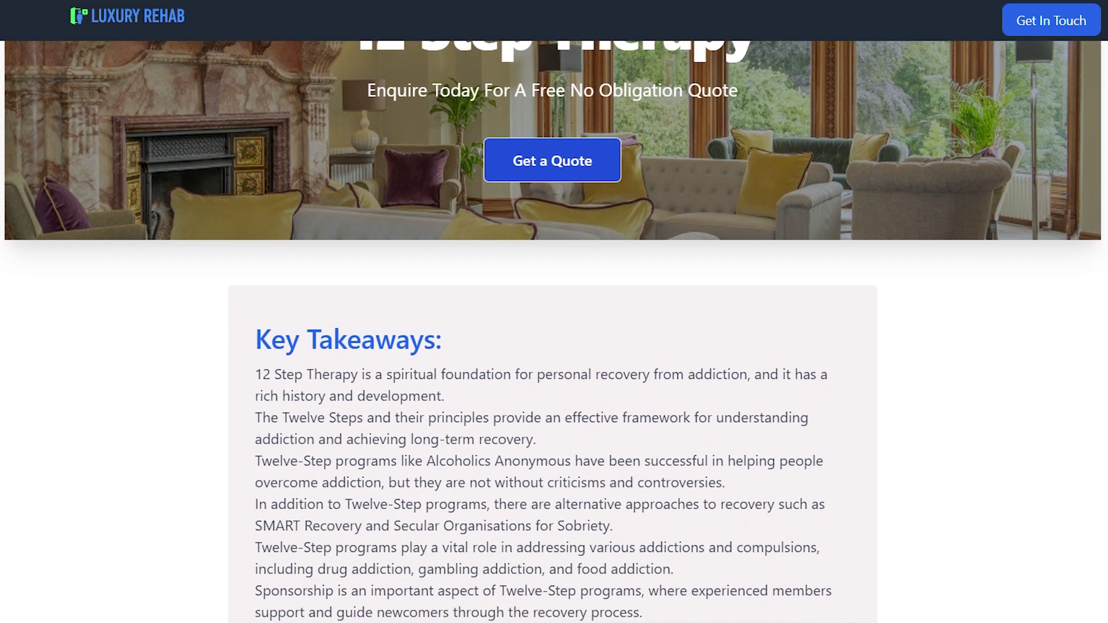
{"action": "scroll", "coordinate": [554, 347], "scroll_direction": "down", "scroll_amount": 1}
{"action": "scroll", "coordinate": [555, 347], "scroll_direction": "down", "scroll_amount": 1}
{"action": "scroll", "coordinate": [554, 346], "scroll_direction": "down", "scroll_amount": 1}
{"action": "scroll", "coordinate": [554, 346], "scroll_direction": "down", "scroll_amount": 1}
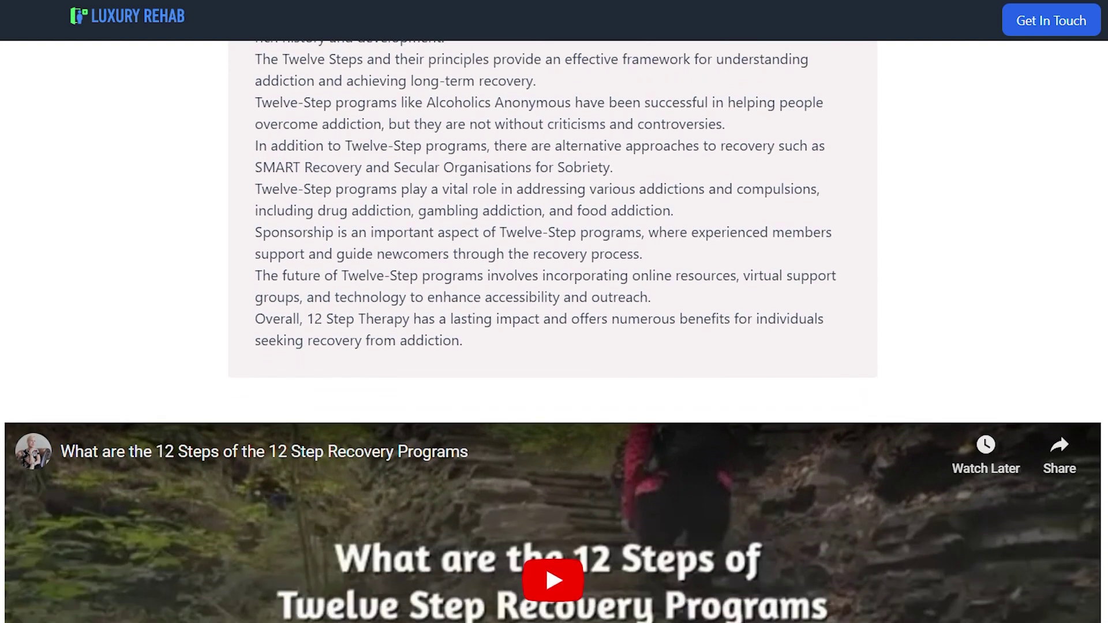
{"action": "scroll", "coordinate": [554, 346], "scroll_direction": "down", "scroll_amount": 1}
{"action": "scroll", "coordinate": [554, 346], "scroll_direction": "down", "scroll_amount": 1}
{"action": "scroll", "coordinate": [554, 346], "scroll_direction": "down", "scroll_amount": 1}
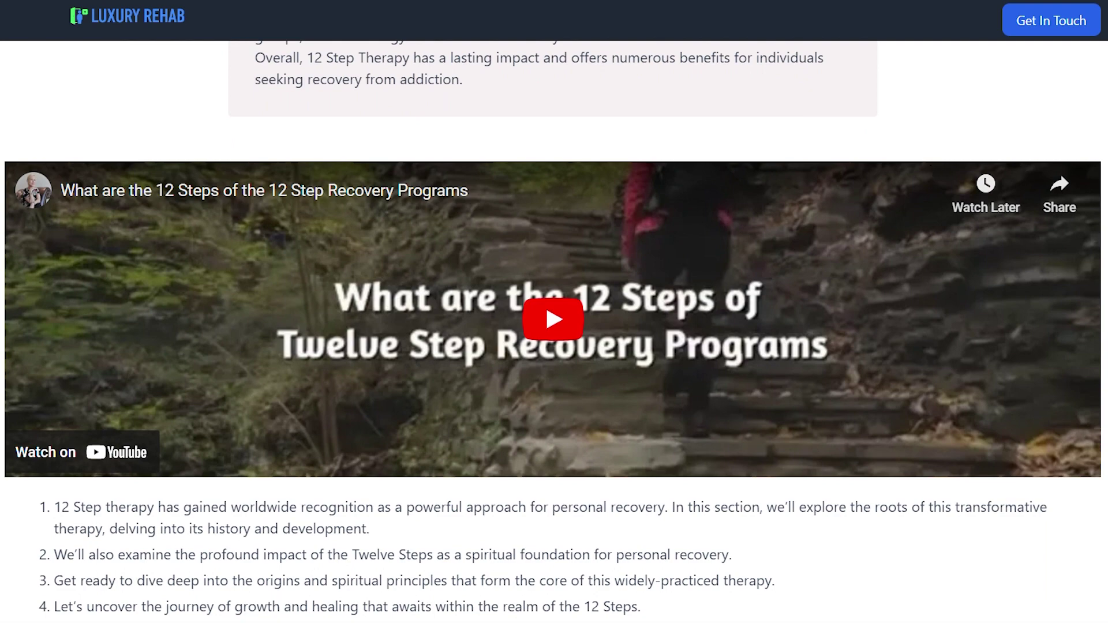
{"action": "scroll", "coordinate": [554, 346], "scroll_direction": "down", "scroll_amount": 1}
{"action": "scroll", "coordinate": [554, 346], "scroll_direction": "down", "scroll_amount": 1}
{"action": "scroll", "coordinate": [554, 346], "scroll_direction": "down", "scroll_amount": 1}
{"action": "scroll", "coordinate": [555, 346], "scroll_direction": "down", "scroll_amount": 1}
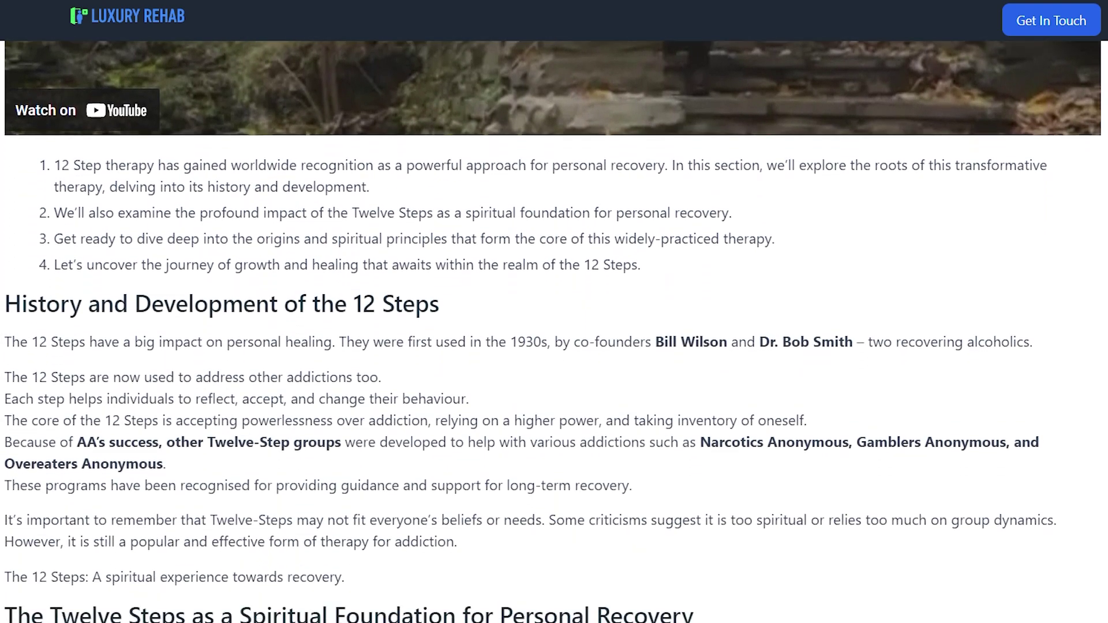